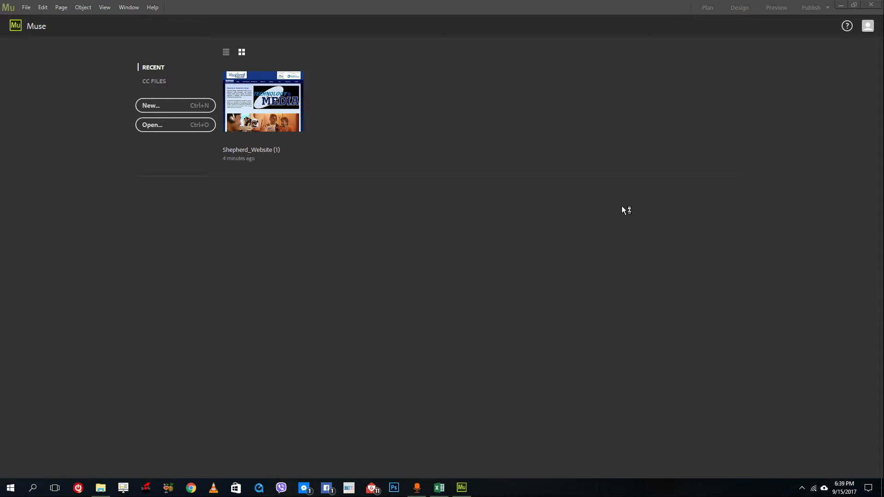
Step: Start a new site from the File menu to open the New Site dialog
{"action": "left_click", "coordinate": [26, 7]}
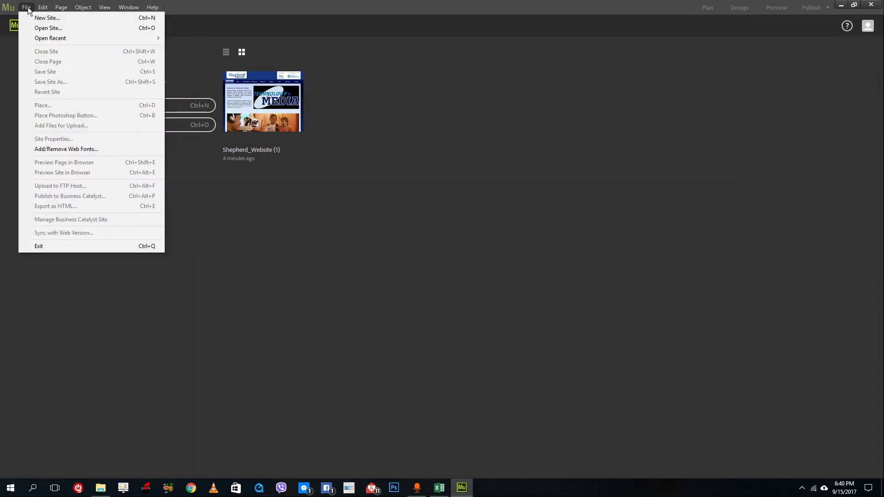
{"action": "left_click", "coordinate": [30, 17]}
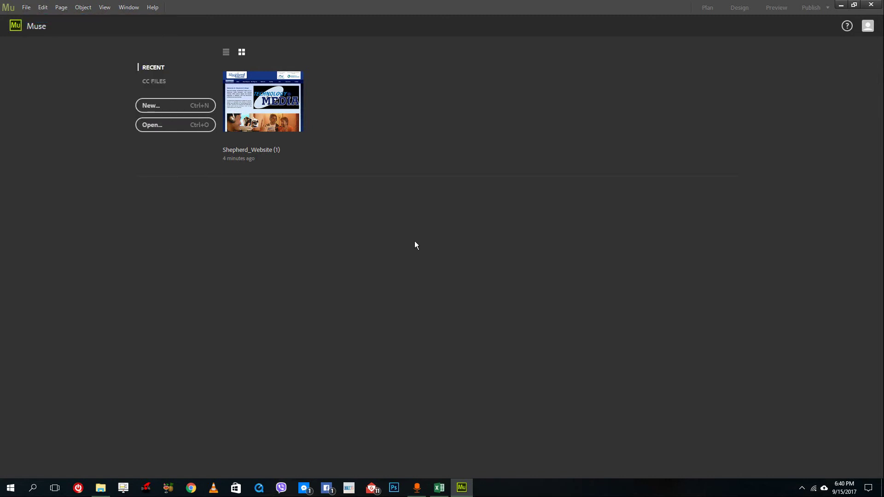
Step: Create the new site with a Fixed Width layout, giving a plan with only Home
{"action": "left_click", "coordinate": [387, 158]}
{"action": "left_click", "coordinate": [367, 174]}
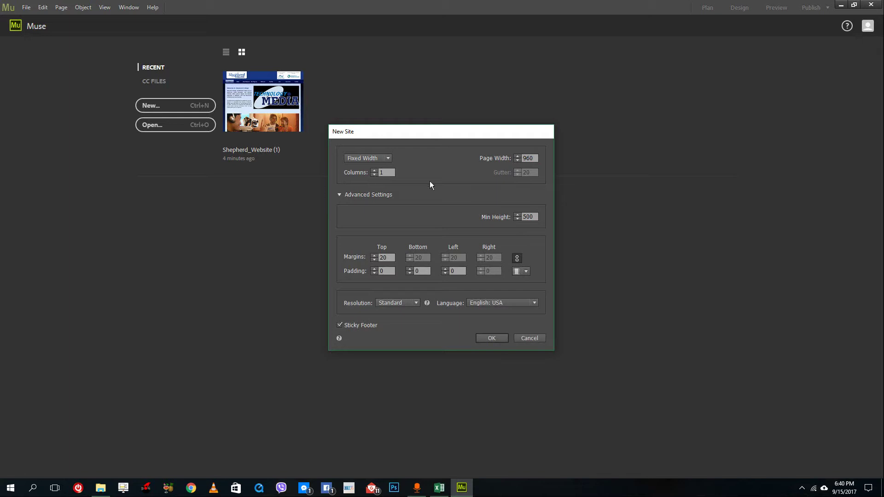
{"action": "left_click", "coordinate": [491, 338]}
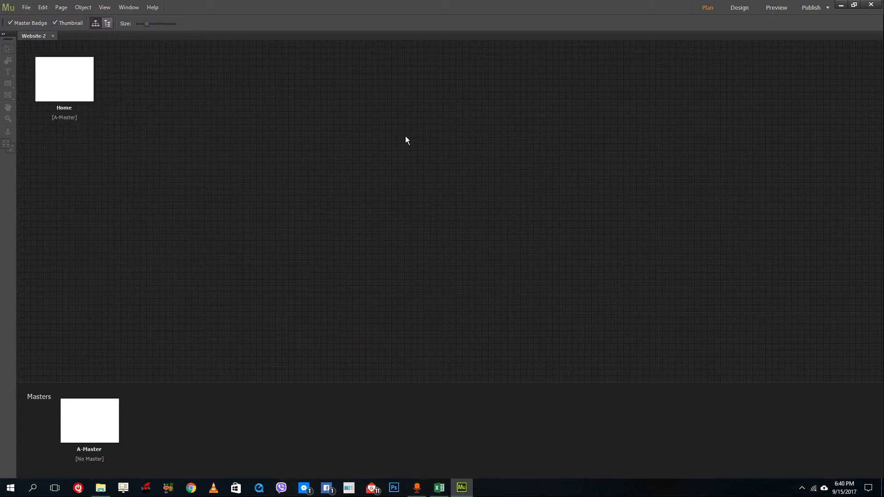
{"action": "mouse_move", "coordinate": [65, 80]}
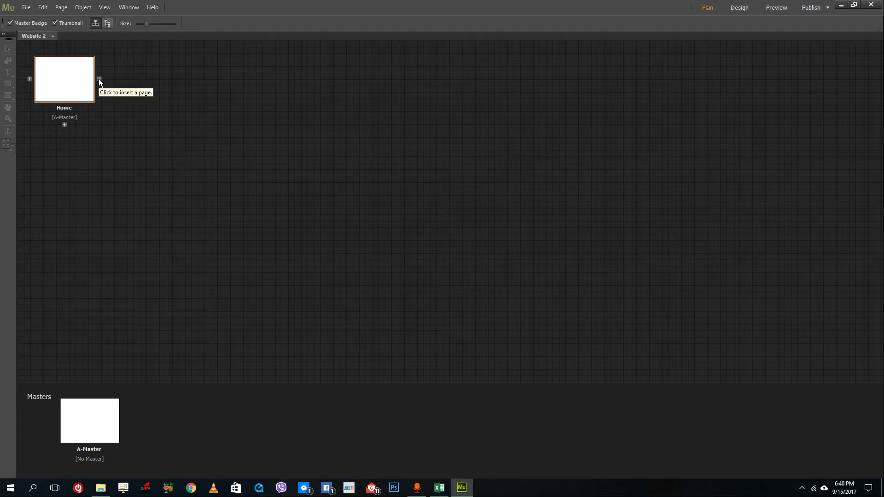
Step: Add three named top-level pages in sequence after Home: About Us, Contact Us, FAQ
{"action": "left_click", "coordinate": [99, 80]}
{"action": "mouse_move", "coordinate": [140, 78]}
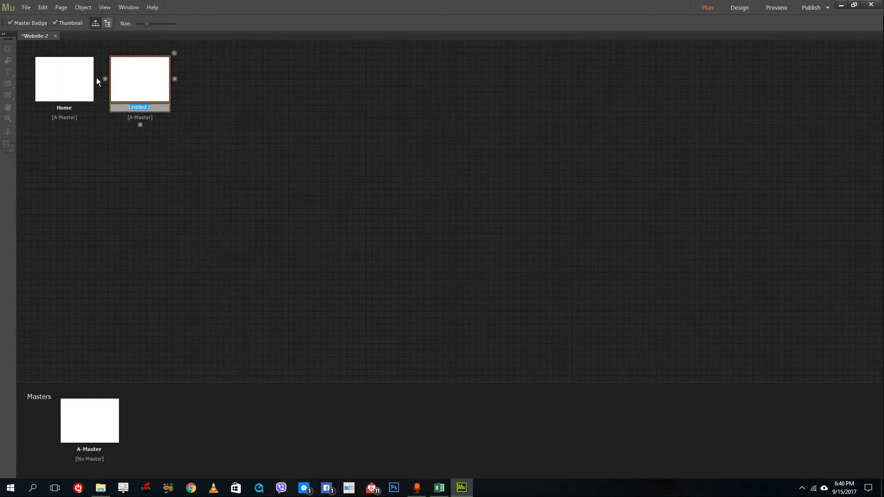
{"action": "type", "text": "About Us"}
{"action": "key", "text": "Return"}
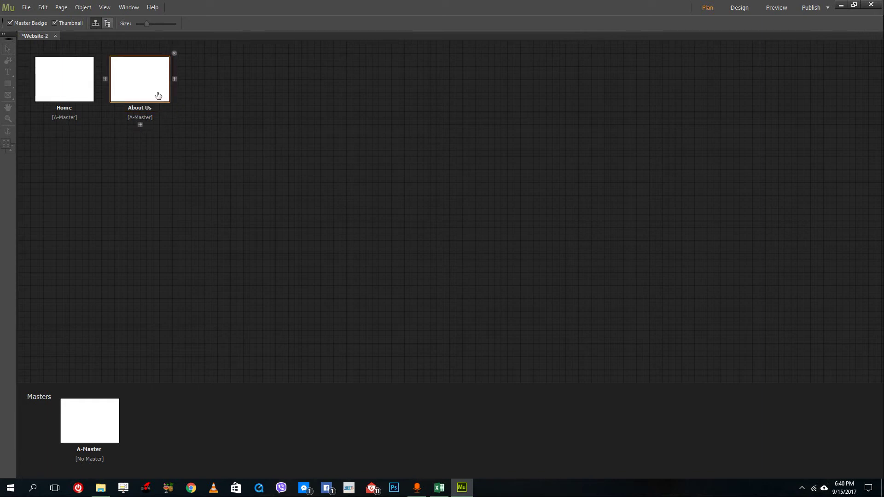
{"action": "left_click", "coordinate": [173, 78]}
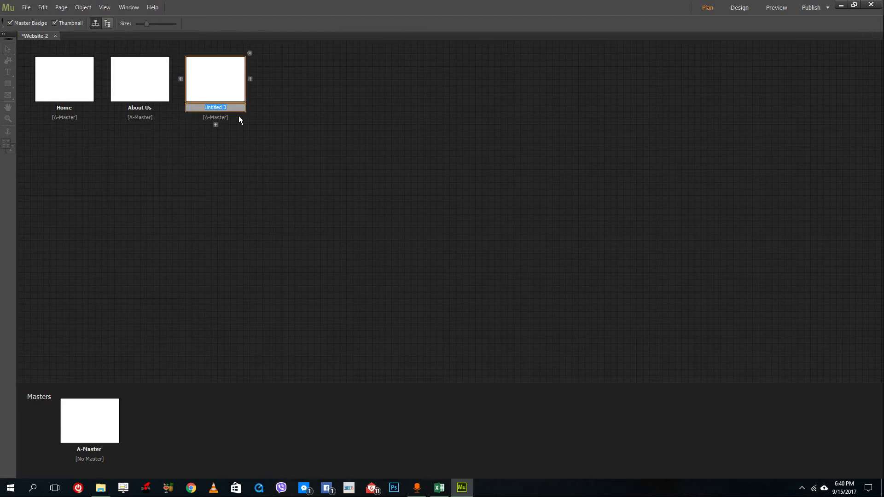
{"action": "type", "text": "Co"}
{"action": "type", "text": "ntact Us"}
{"action": "key", "text": "Return"}
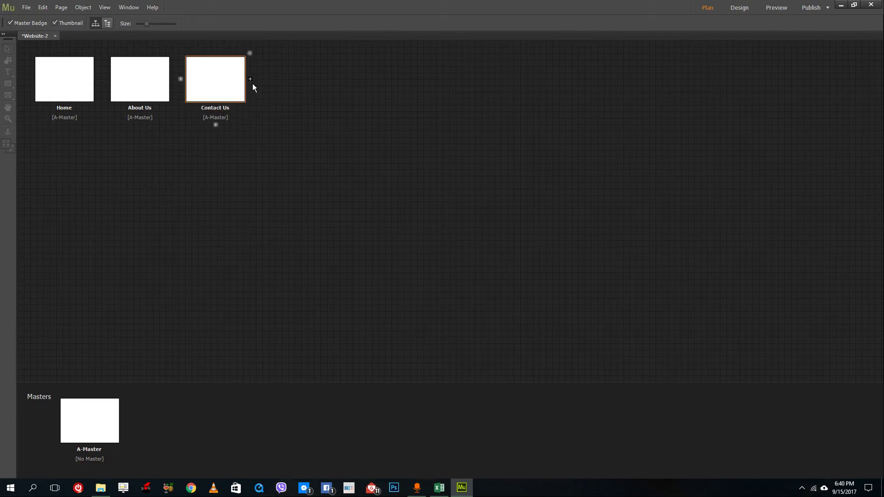
{"action": "left_click", "coordinate": [250, 79]}
{"action": "type", "text": "FAQ"}
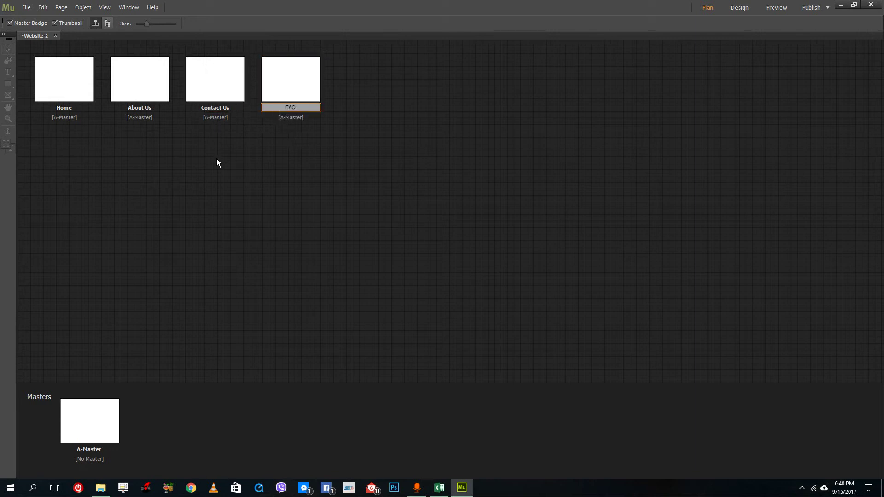
{"action": "key", "text": "Return"}
Step: Insert a Portfolio page between Home and About Us, with a Personal Portfolio subpage
{"action": "left_click", "coordinate": [98, 81]}
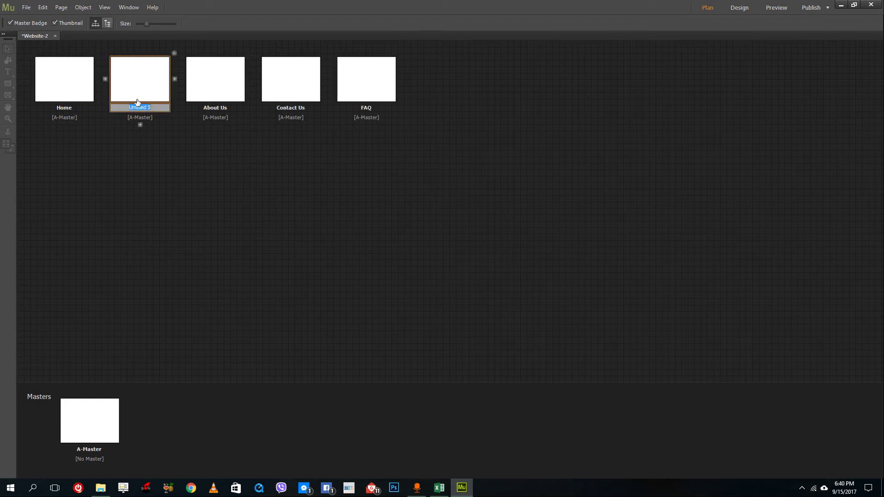
{"action": "type", "text": "Portfolio"}
{"action": "key", "text": "Return"}
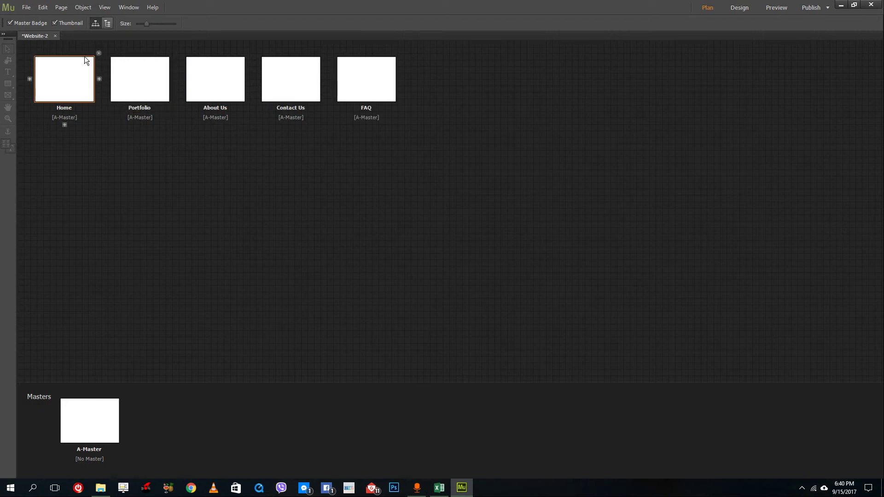
{"action": "left_click", "coordinate": [140, 126]}
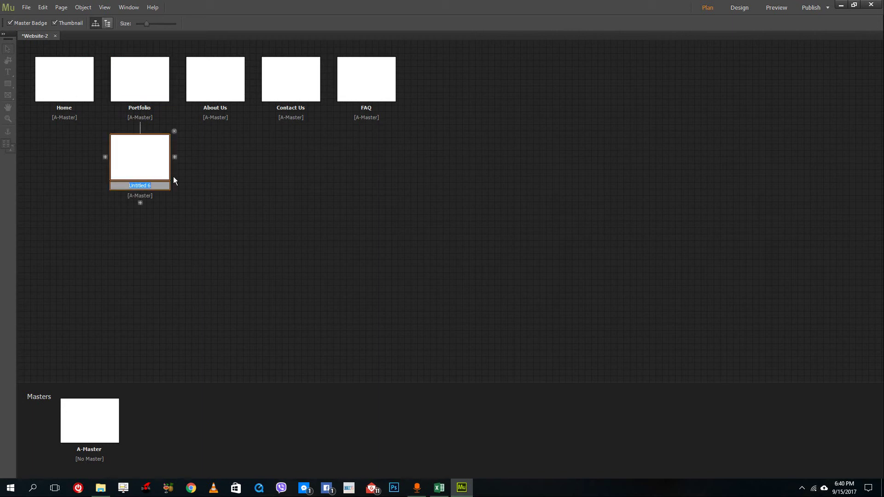
{"action": "type", "text": "Personal P"}
{"action": "type", "text": "ort"}
{"action": "type", "text": "folio"}
{"action": "key", "text": "Return"}
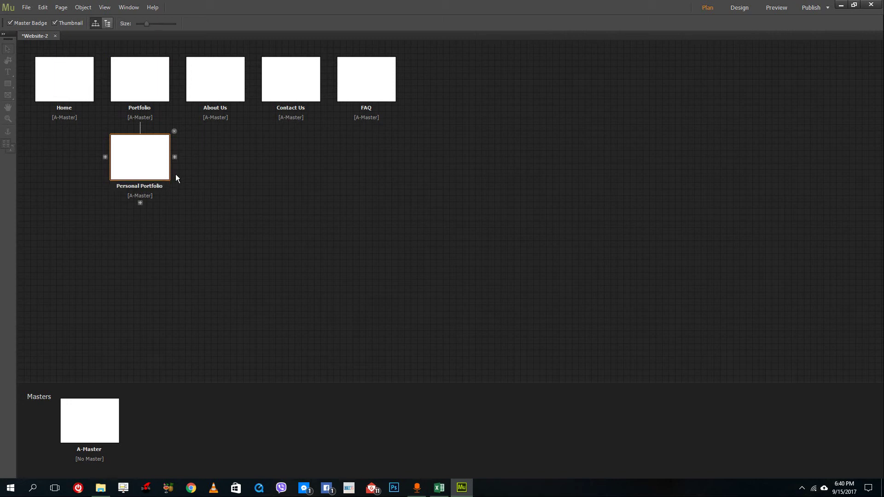
Step: Add Showreel beside Personal Portfolio, then Company and Staffs subpages under About Us
{"action": "left_click", "coordinate": [174, 156]}
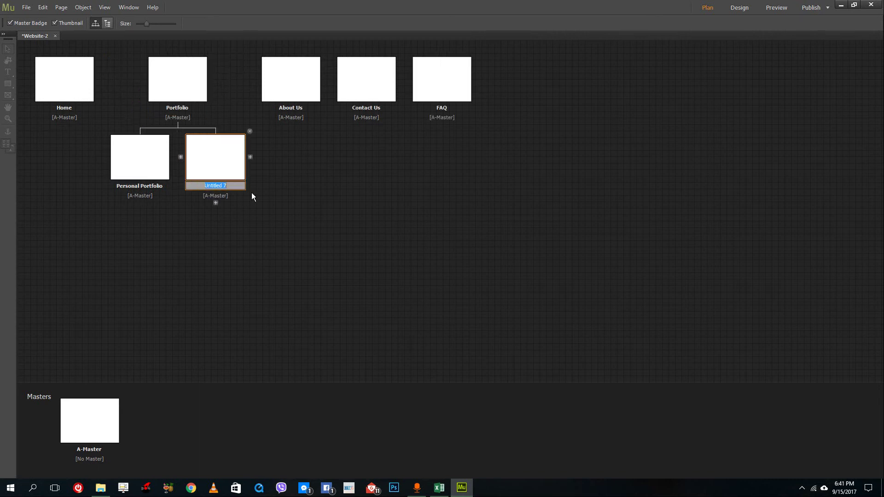
{"action": "type", "text": "Showreel"}
{"action": "key", "text": "Return"}
{"action": "left_click", "coordinate": [292, 125]}
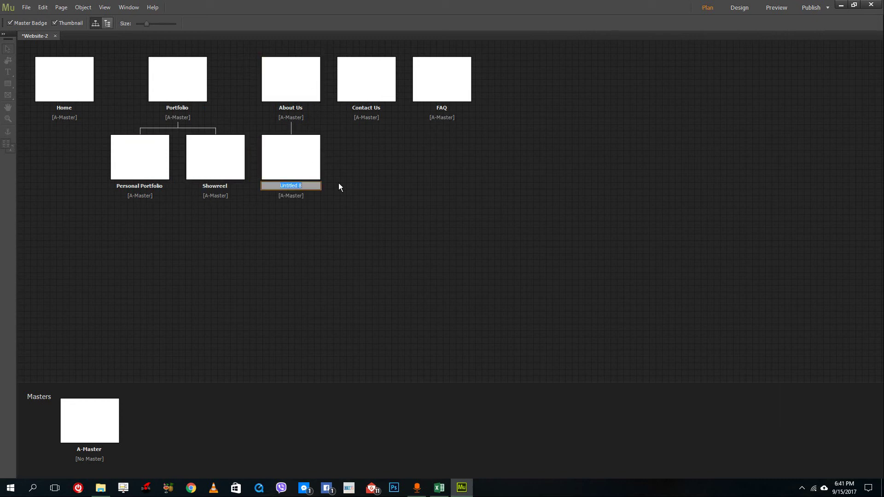
{"action": "type", "text": "About the"}
{"action": "key", "text": "BackSpace"}
{"action": "key", "text": "BackSpace"}
{"action": "key", "text": "BackSpace"}
{"action": "type", "text": "Company"}
{"action": "key", "text": "Return"}
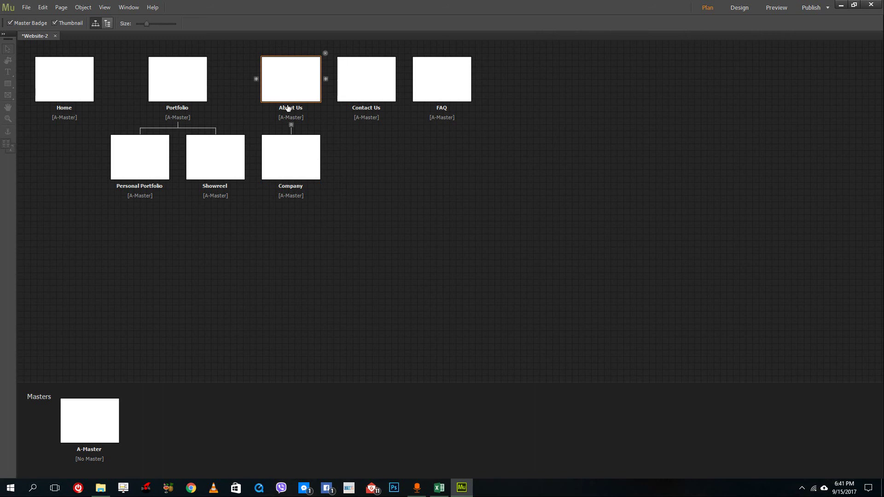
{"action": "mouse_move", "coordinate": [290, 157]}
{"action": "left_click", "coordinate": [326, 157]}
{"action": "type", "text": "Staffs"}
{"action": "key", "text": "Return"}
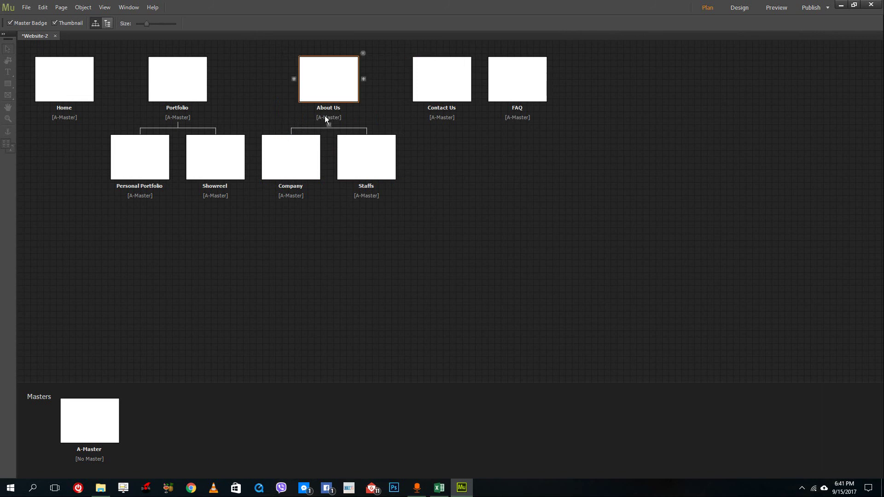